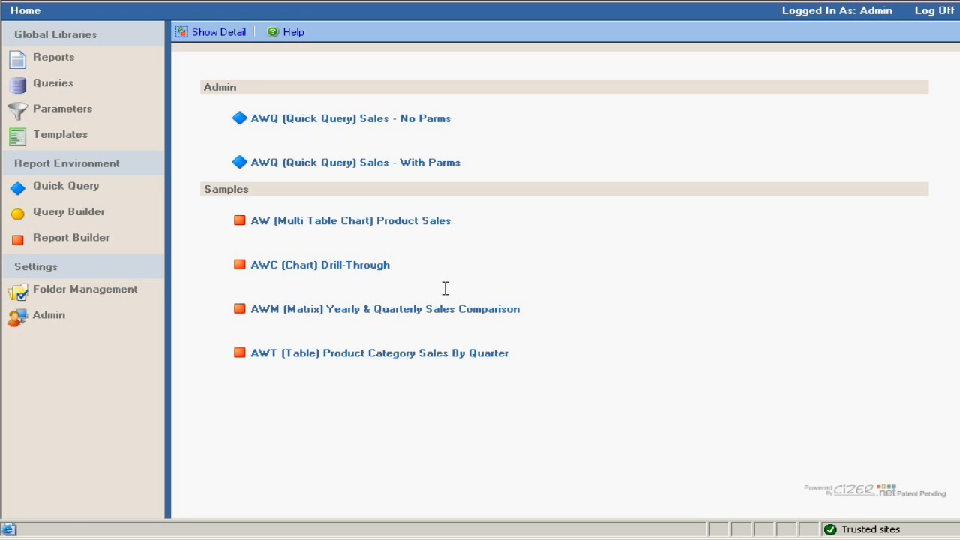
Open the AWQ (Quick Query) Sales - No Parms report and review its Group By and Sort By fields
{"action": "left_click", "coordinate": [405, 122]}
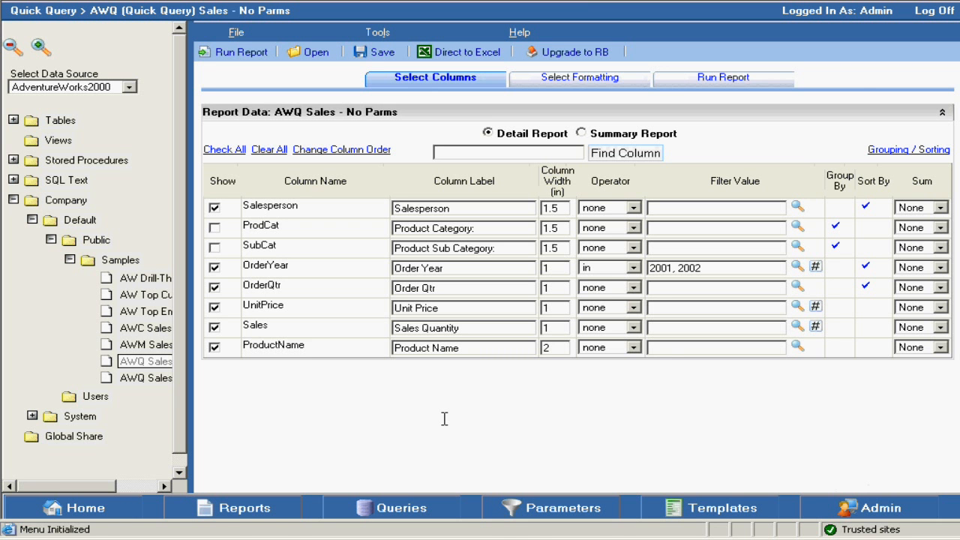
{"action": "left_click", "coordinate": [876, 150]}
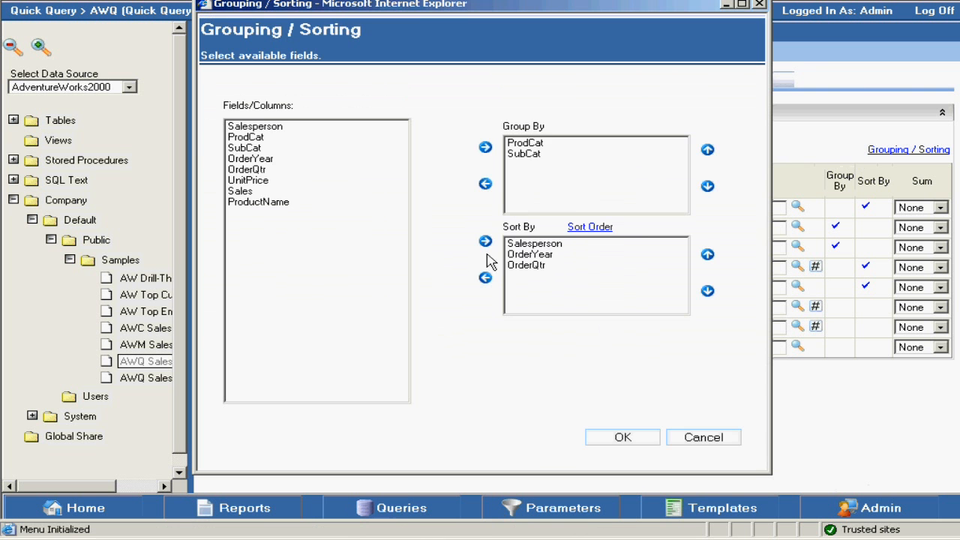
{"action": "left_click", "coordinate": [527, 143]}
{"action": "left_click", "coordinate": [527, 154]}
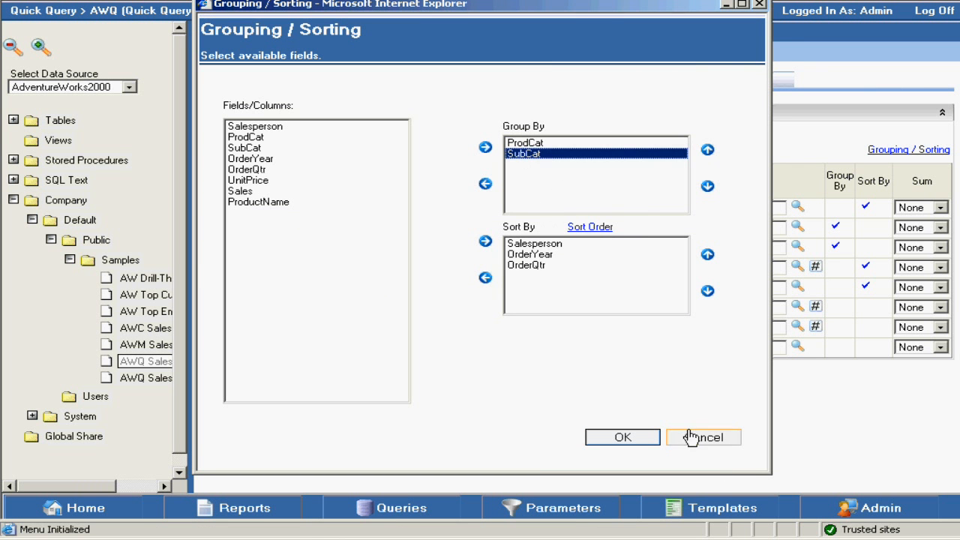
{"action": "left_click", "coordinate": [712, 438]}
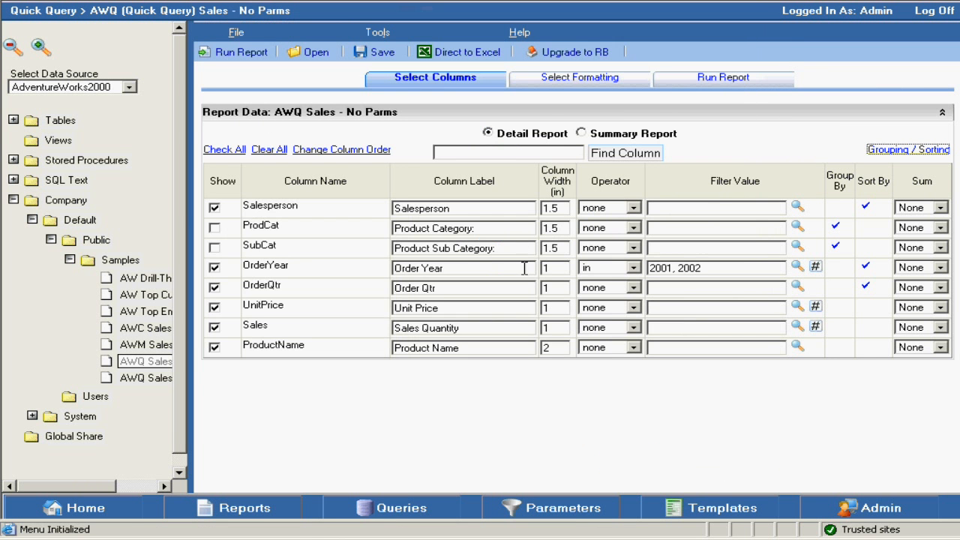
{"action": "left_click", "coordinate": [494, 229]}
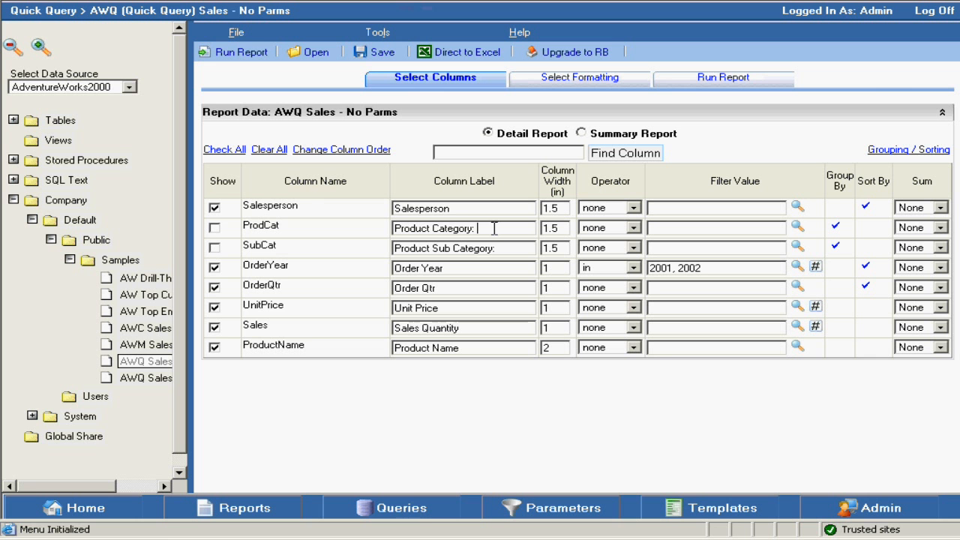
Filter the Salesperson column to the first three listed salespeople and review the filter operators available for it
{"action": "left_click", "coordinate": [797, 207]}
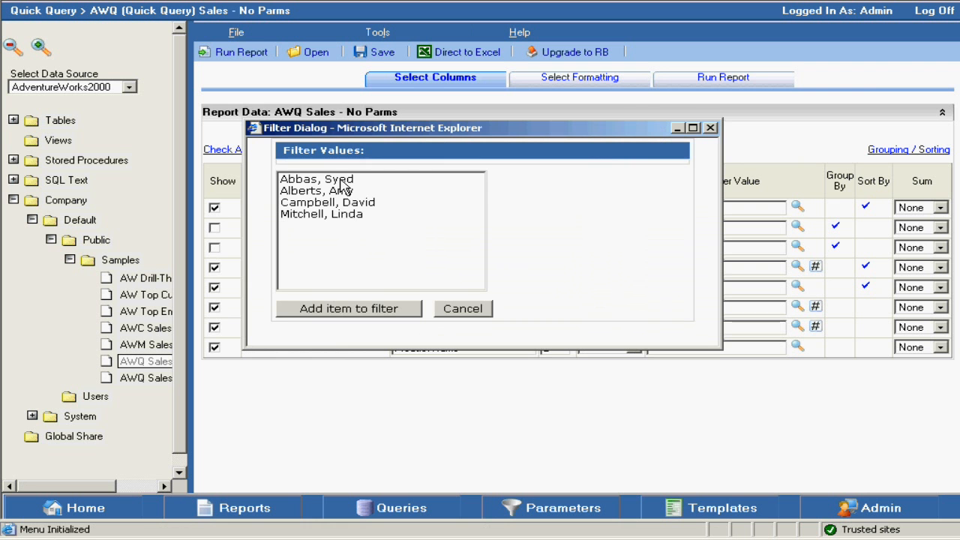
{"action": "left_click_drag", "start_coordinate": [340, 180], "coordinate": [345, 204]}
{"action": "left_click", "coordinate": [366, 309]}
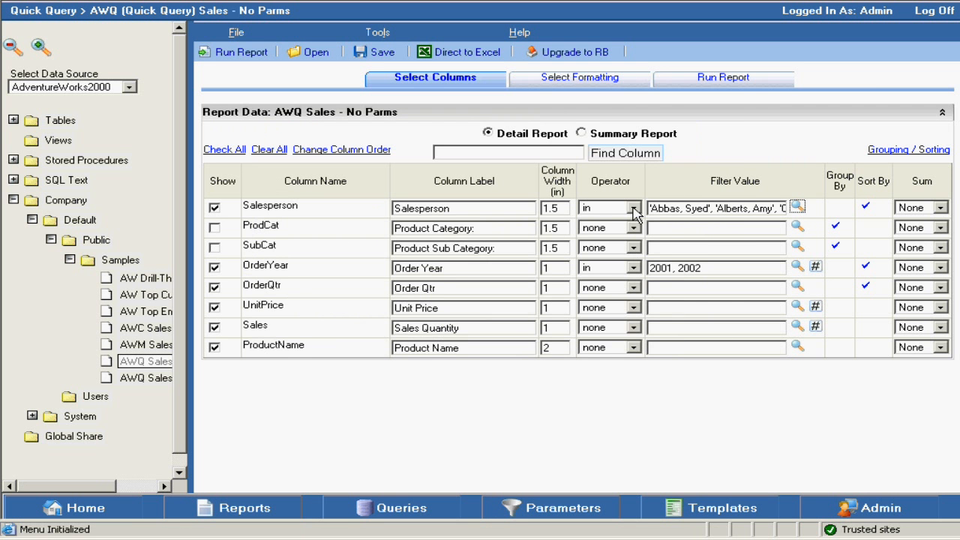
{"action": "left_click", "coordinate": [634, 209]}
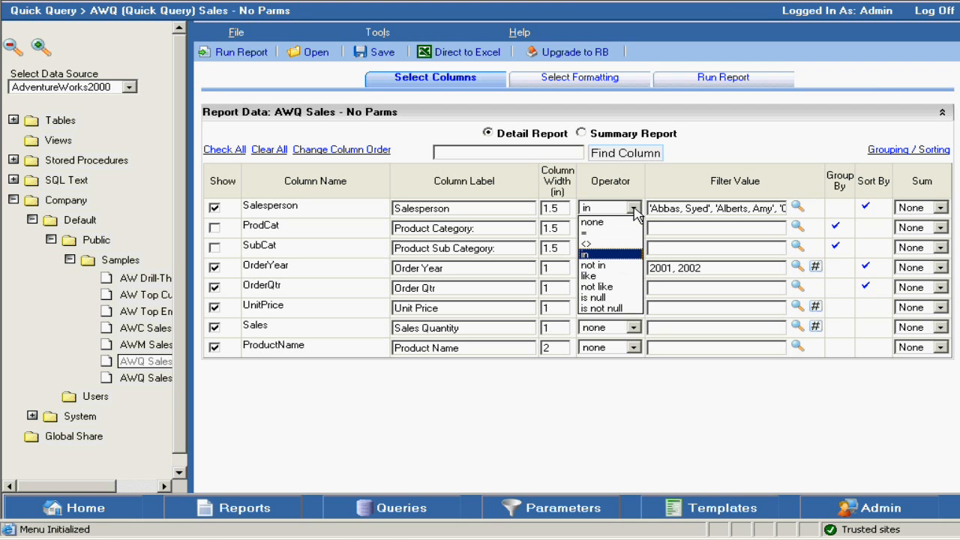
{"action": "left_click", "coordinate": [635, 212]}
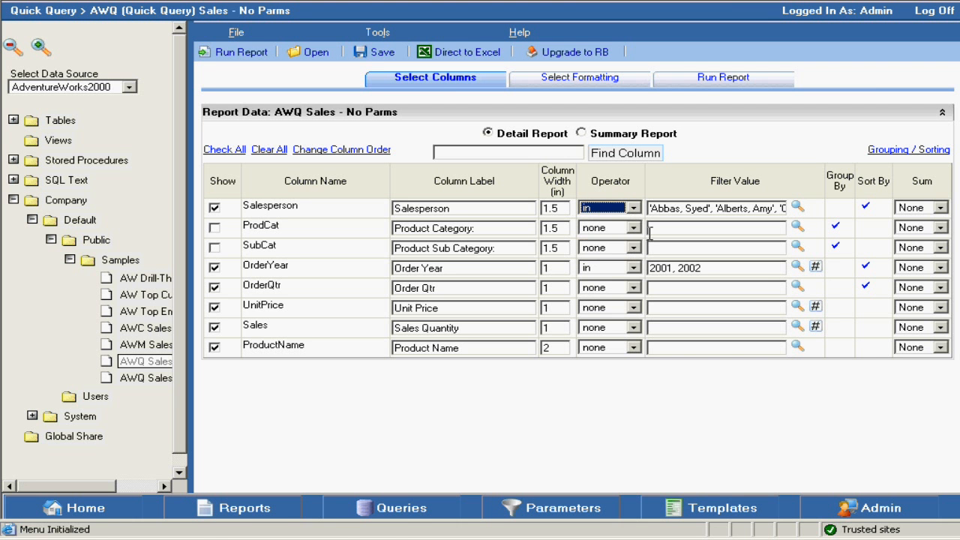
Review the predefined Currency and Date formats and the summary functions offered for the OrderYear column
{"action": "left_click", "coordinate": [815, 270]}
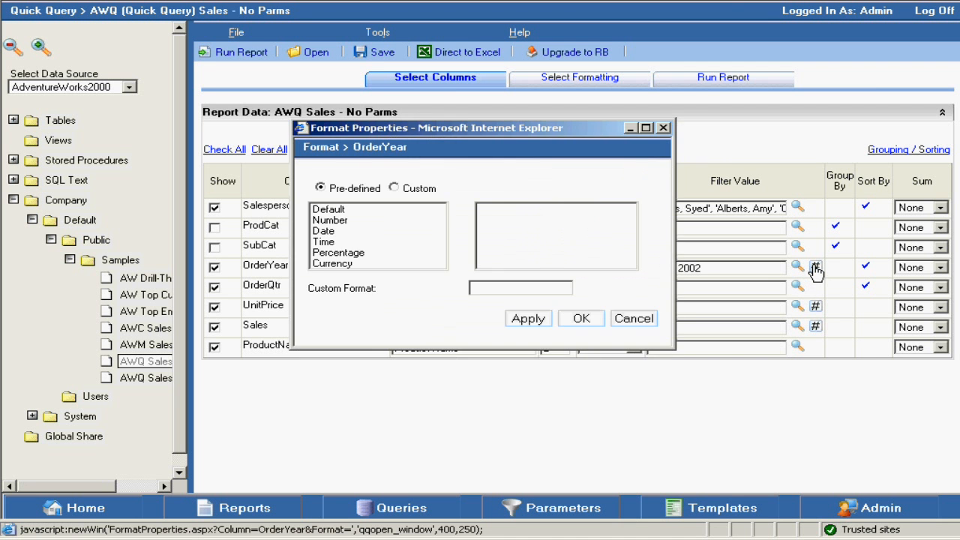
{"action": "left_click", "coordinate": [341, 266]}
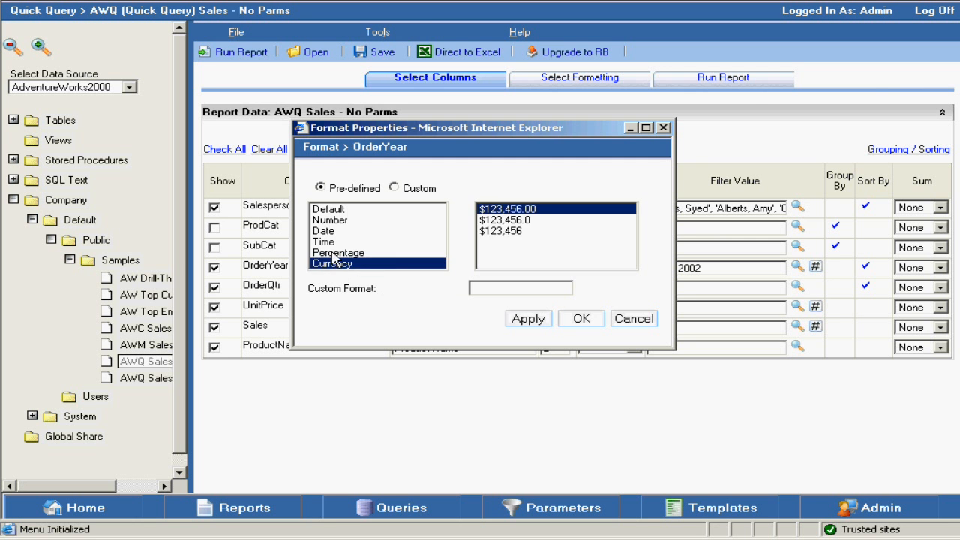
{"action": "key", "text": "Up"}
{"action": "key", "text": "Up"}
{"action": "key", "text": "Up"}
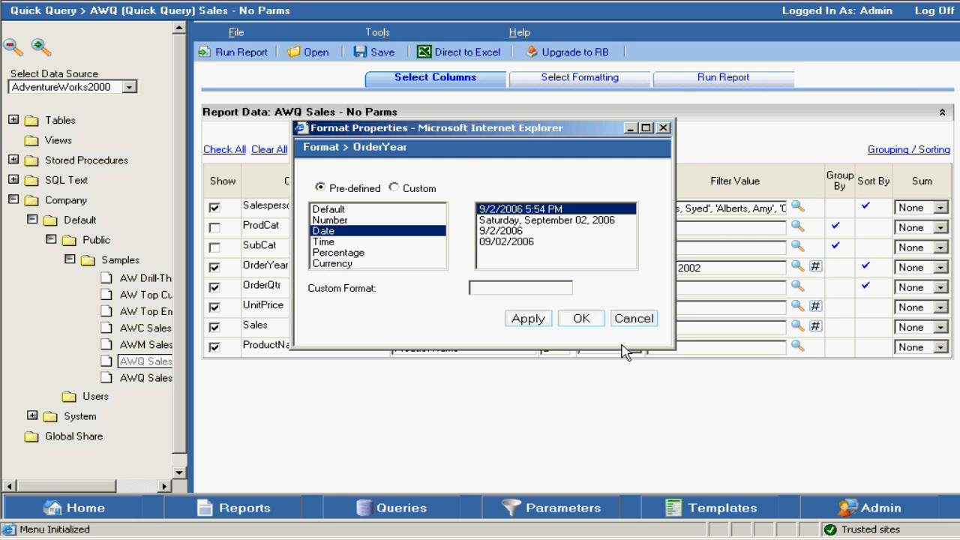
{"action": "left_click", "coordinate": [620, 319]}
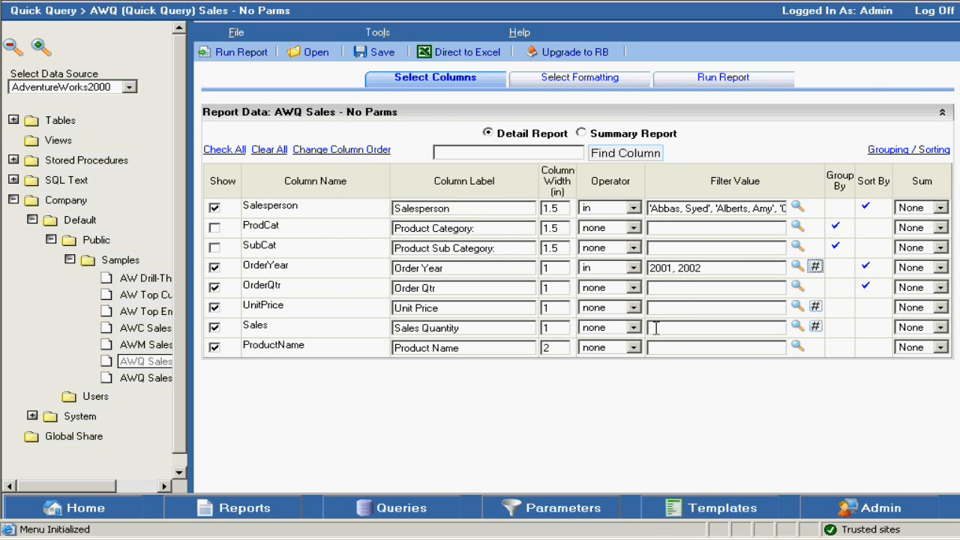
{"action": "left_click", "coordinate": [940, 268]}
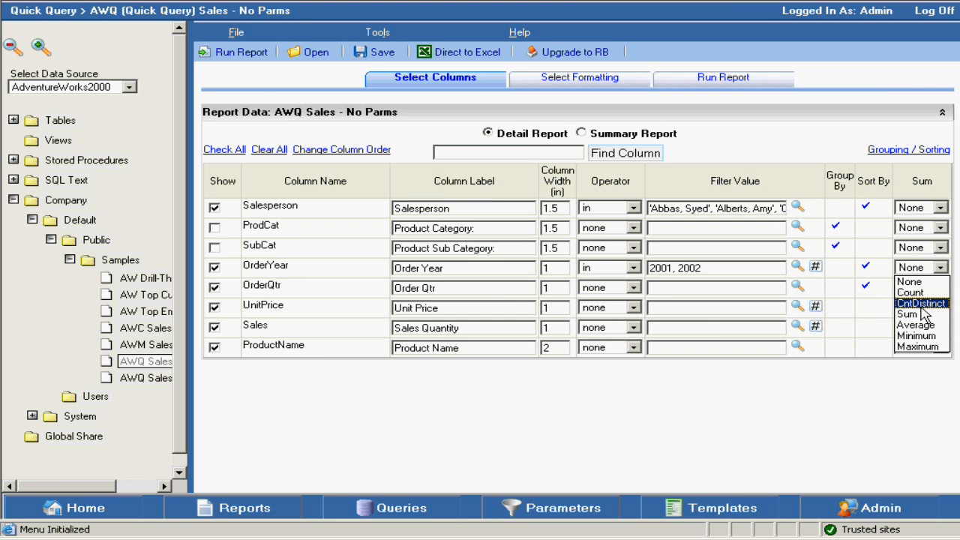
{"action": "left_click", "coordinate": [718, 152]}
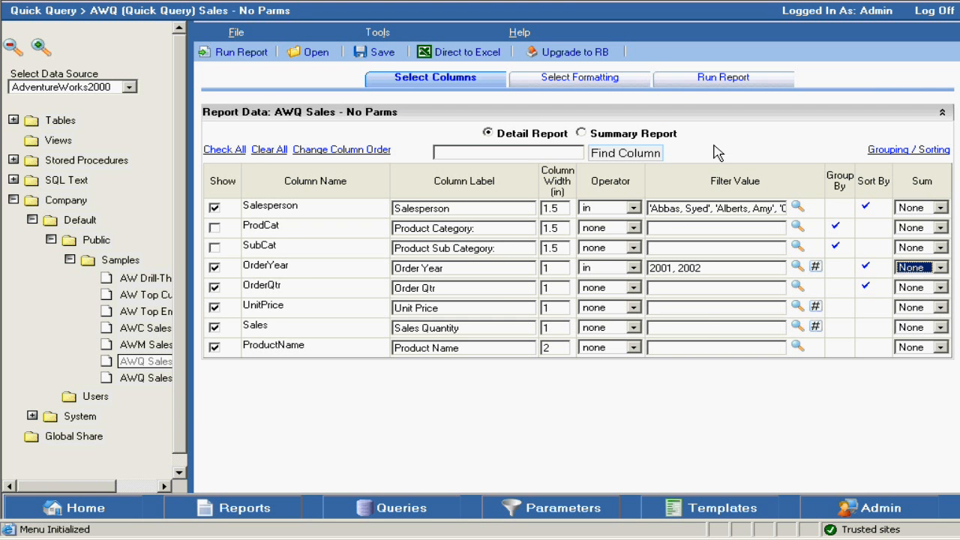
Run the filtered sales report and view the available export formats
{"action": "left_click", "coordinate": [724, 79]}
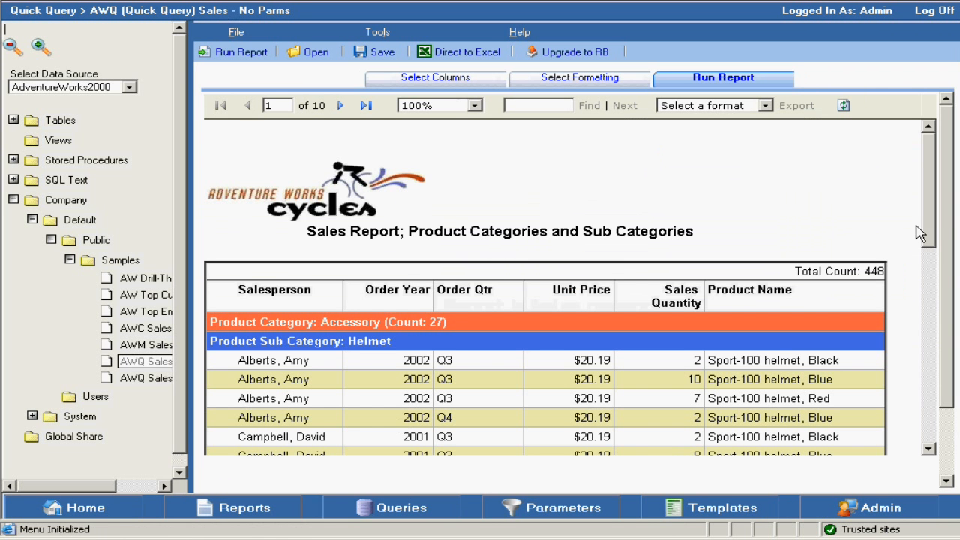
{"action": "mouse_move", "coordinate": [928, 228]}
{"action": "left_mouse_down"}
{"action": "mouse_move", "coordinate": [928, 306]}
{"action": "mouse_move", "coordinate": [928, 242]}
{"action": "left_mouse_up"}
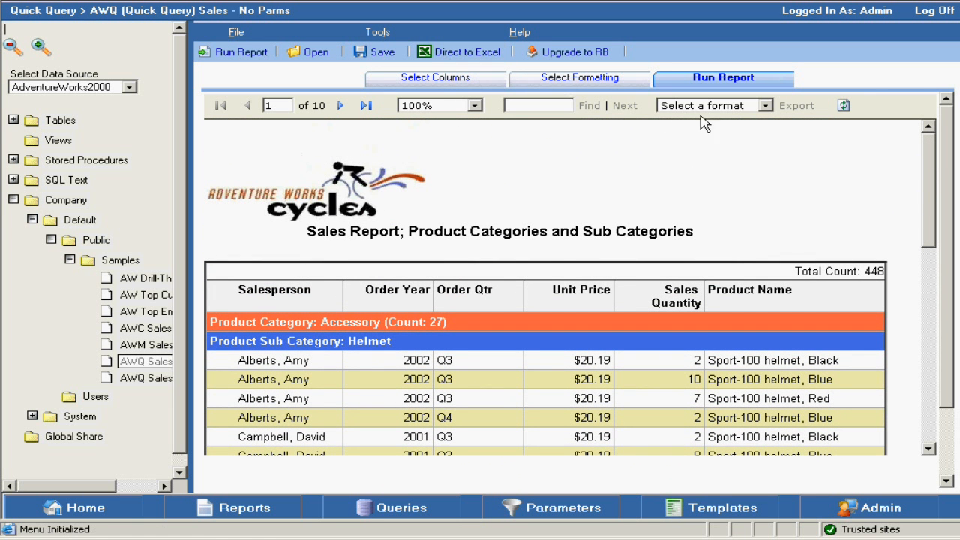
{"action": "left_click", "coordinate": [765, 105]}
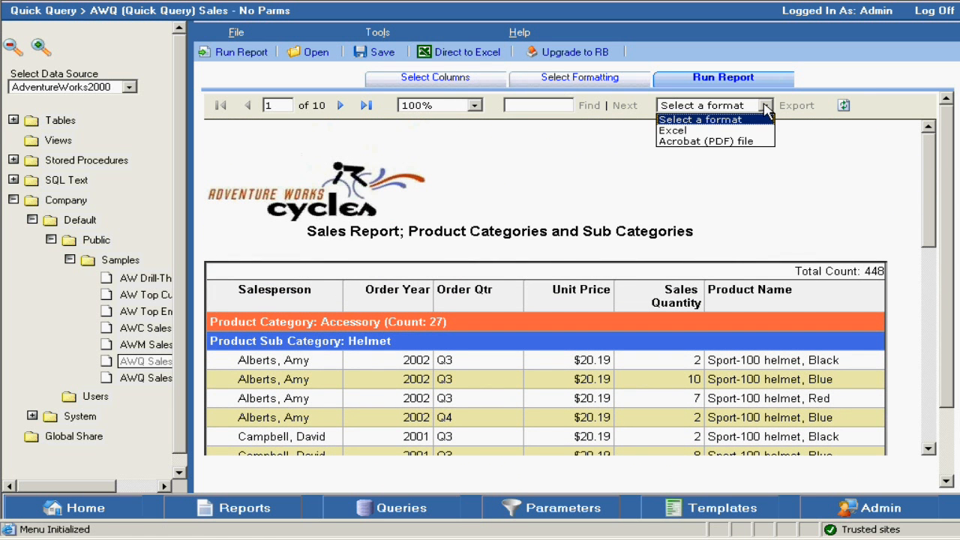
Send the report directly to Excel, open the workbook and view the cell format options for the Sales Quantity column
{"action": "left_click", "coordinate": [453, 59]}
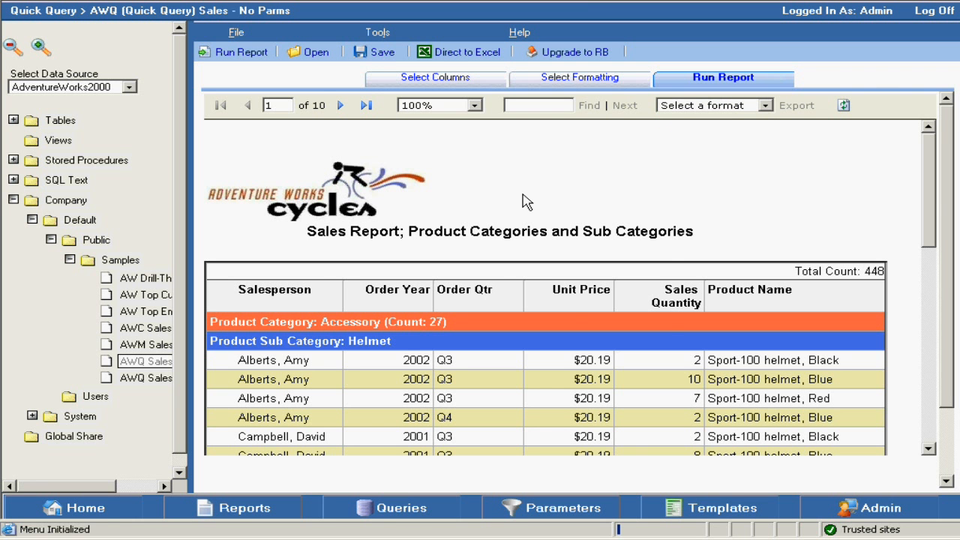
{"action": "left_click", "coordinate": [457, 248]}
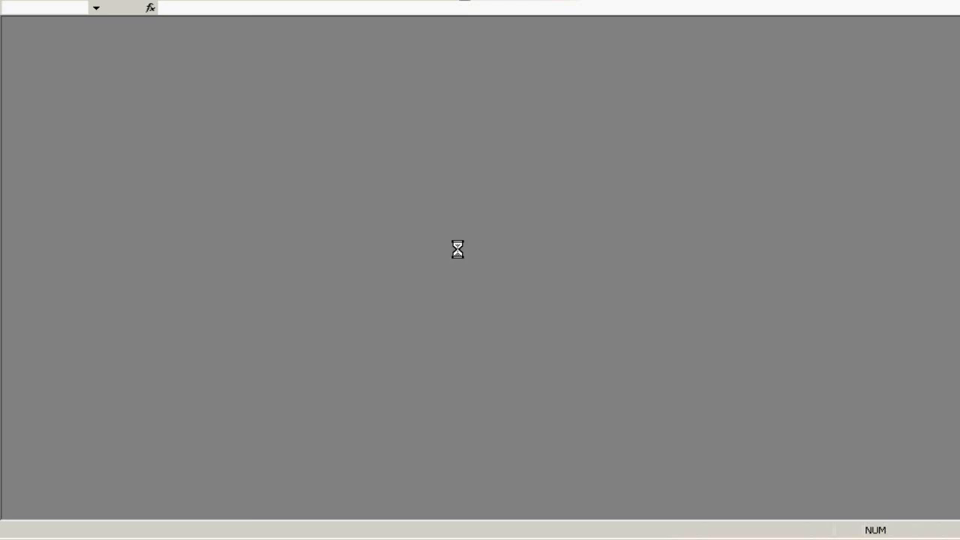
{"action": "right_click", "coordinate": [483, 23]}
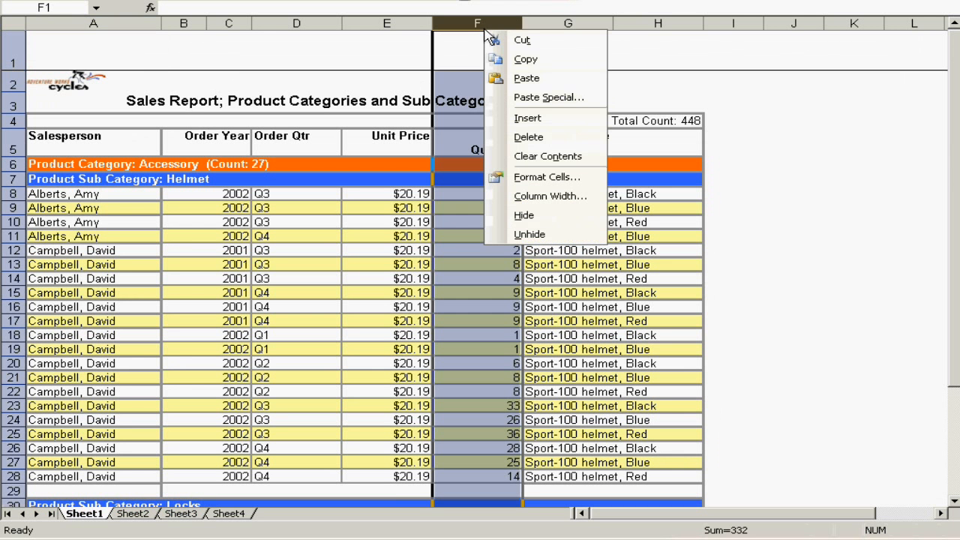
{"action": "left_click", "coordinate": [548, 177]}
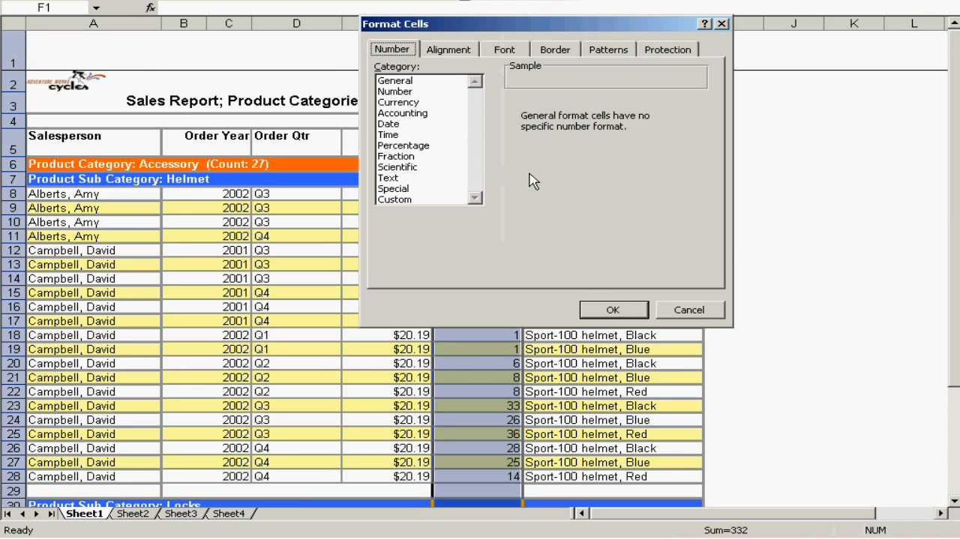
{"action": "left_click", "coordinate": [723, 24]}
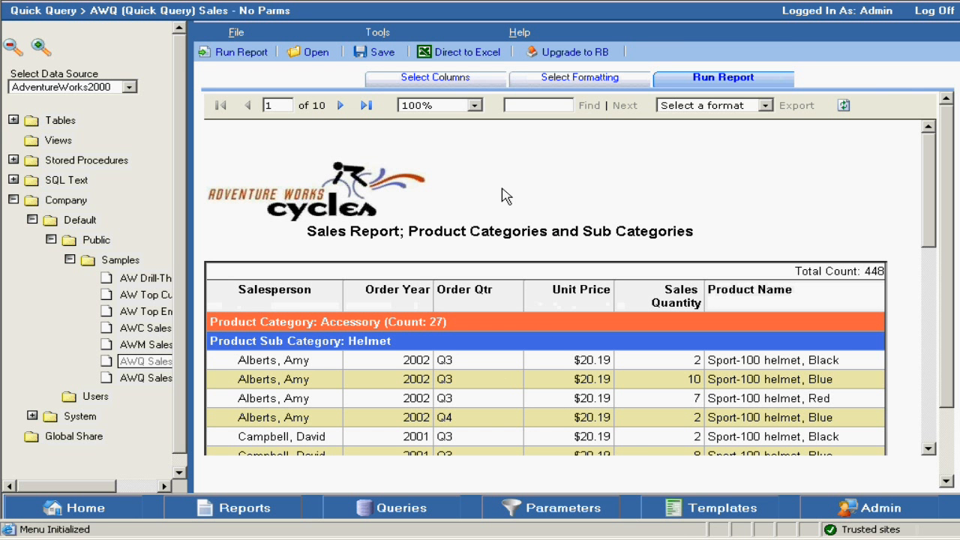
Open the AWQ (Quick Query) Sales - With Parms report and select the first two salespeople as the Sales Person parameter
{"action": "left_click", "coordinate": [77, 510]}
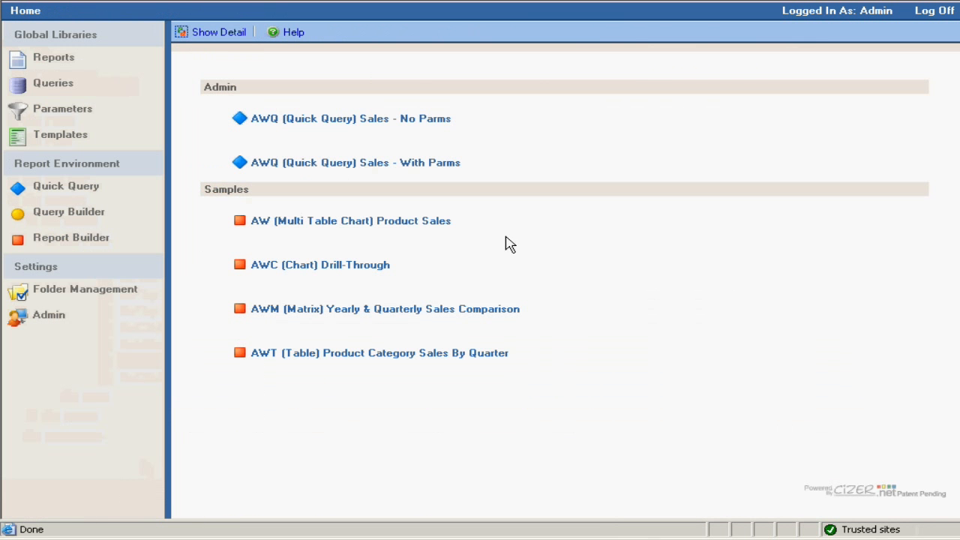
{"action": "left_click", "coordinate": [431, 166]}
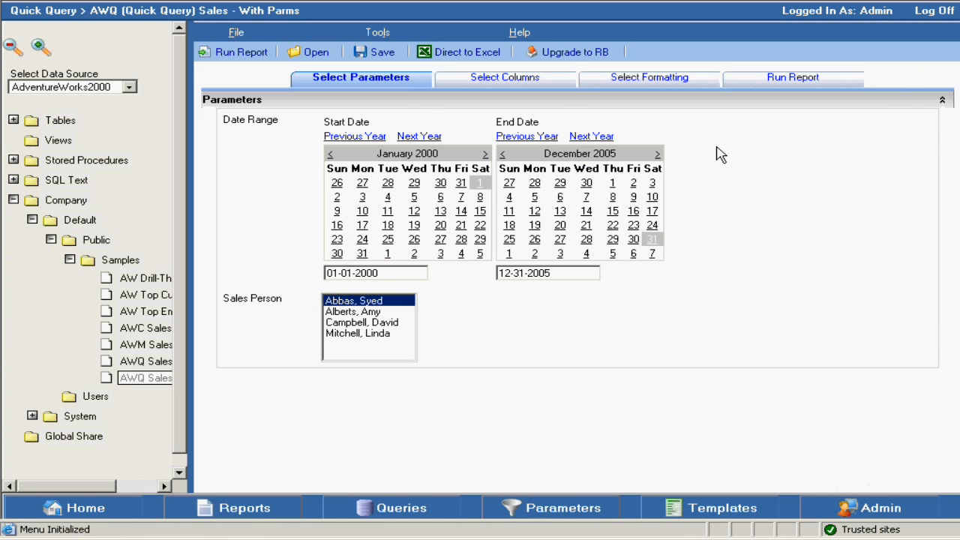
{"action": "left_click", "coordinate": [377, 300]}
{"action": "left_click", "coordinate": [382, 311], "text": "ctrl"}
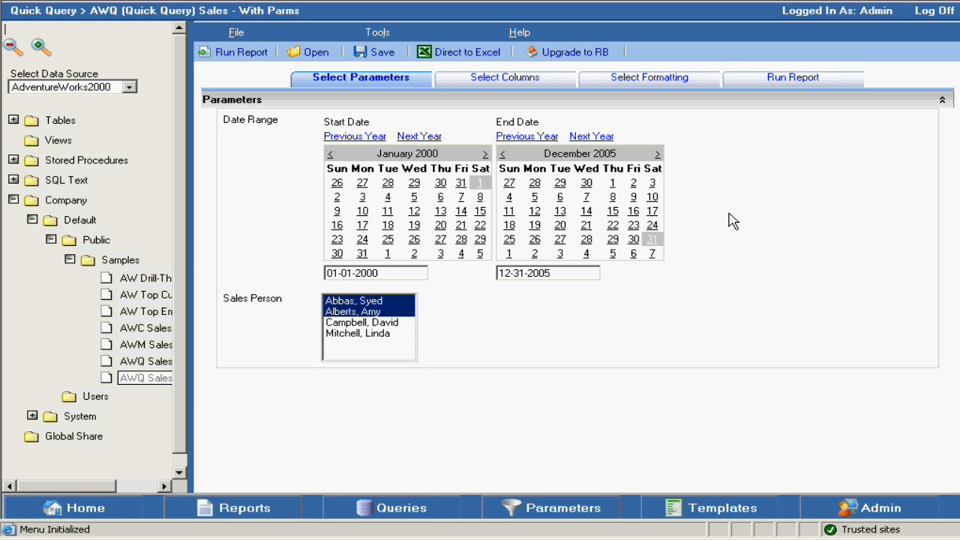
Filter the report's Salesperson column to the first salesperson in the list of filter values
{"action": "left_click", "coordinate": [518, 82]}
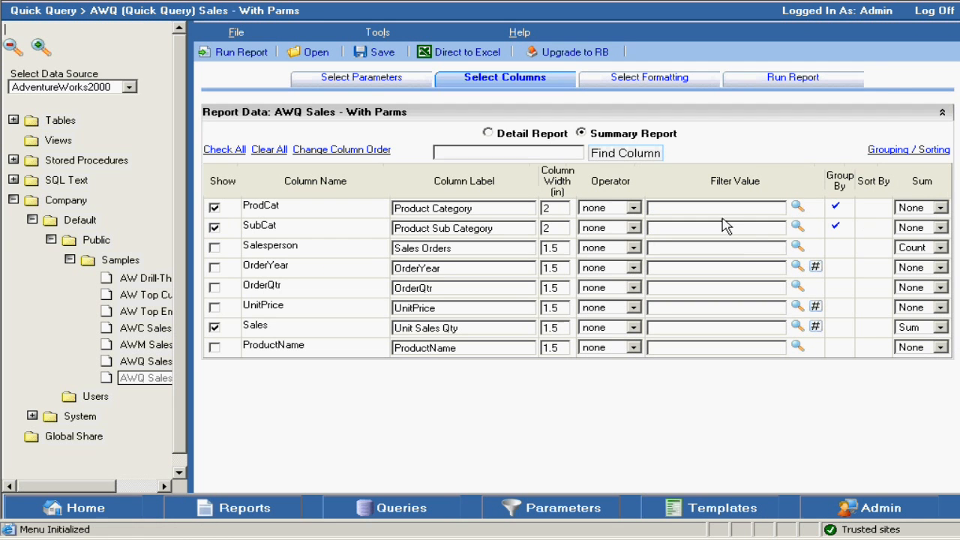
{"action": "left_click", "coordinate": [798, 247]}
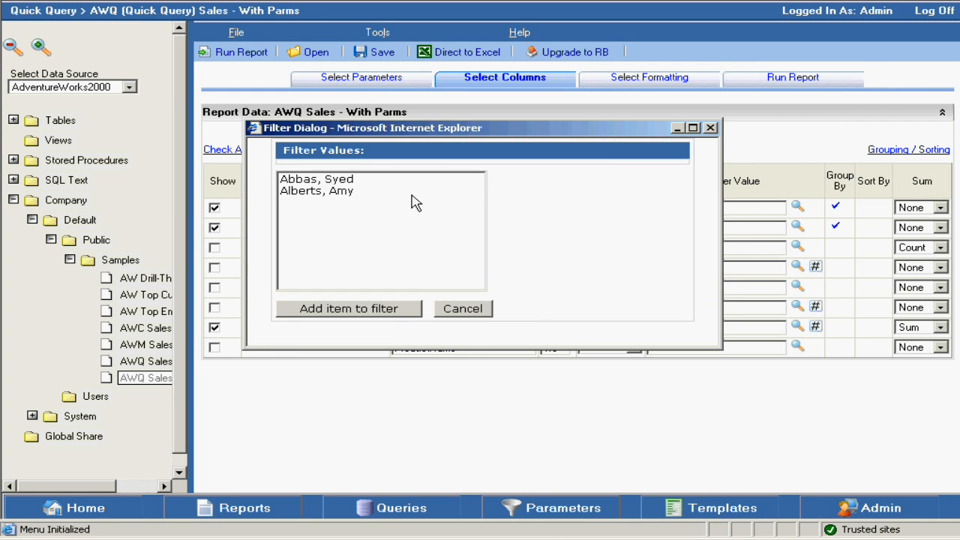
{"action": "left_click", "coordinate": [342, 180]}
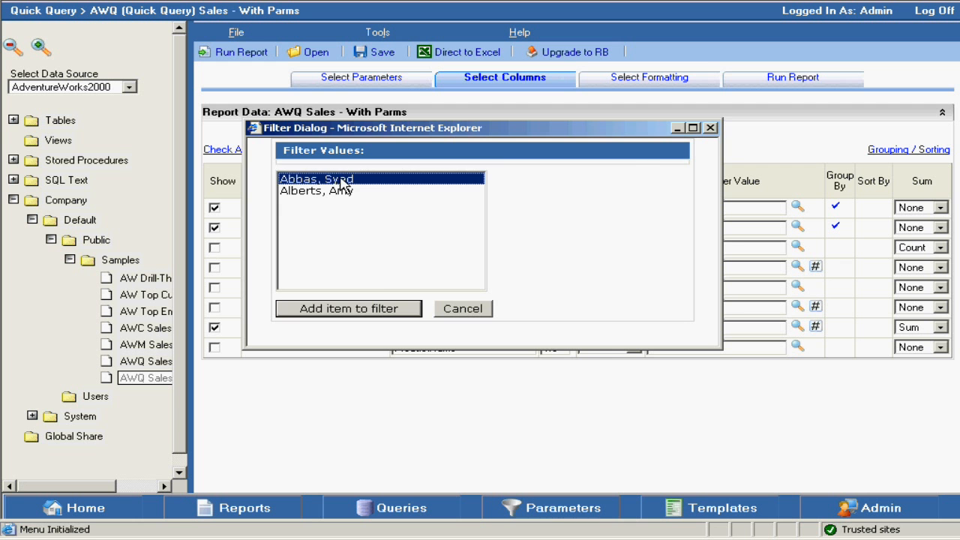
{"action": "left_click", "coordinate": [381, 310]}
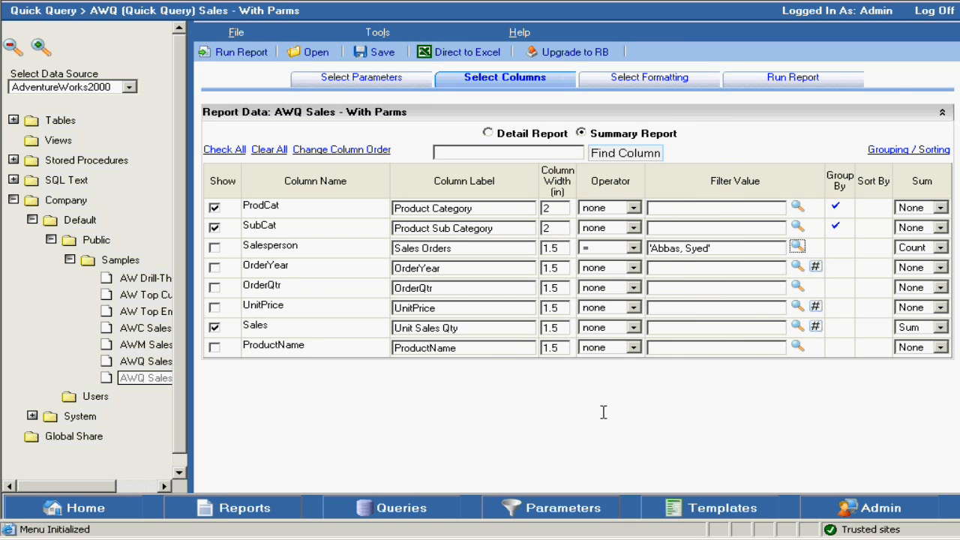
Run the report, expand the Accessory category in the drill-down summary table and review the table and chart
{"action": "left_click", "coordinate": [791, 79]}
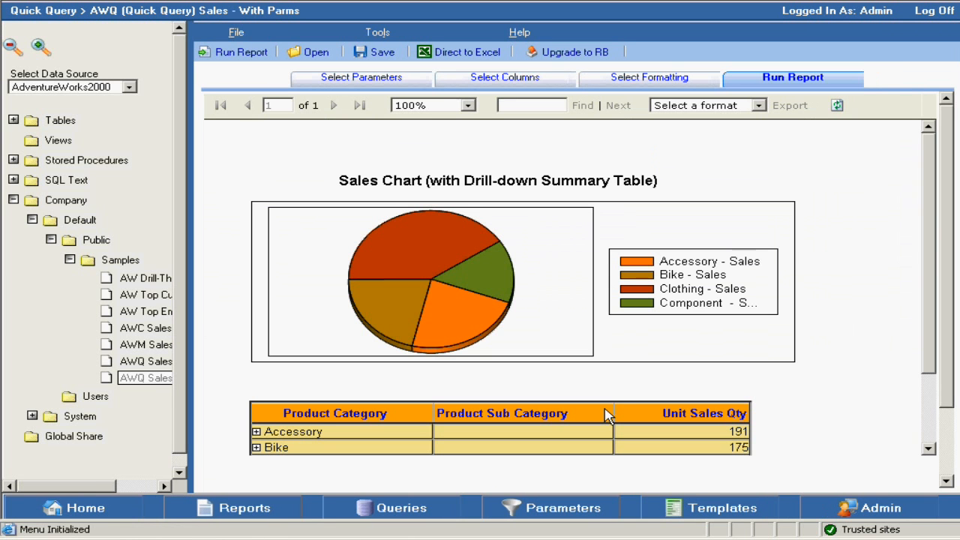
{"action": "left_click", "coordinate": [256, 433]}
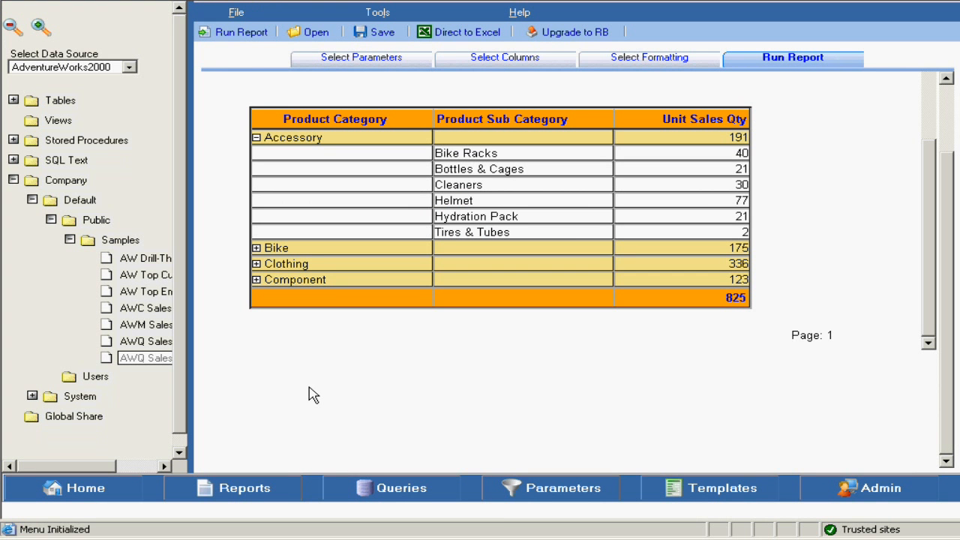
{"action": "left_click_drag", "start_coordinate": [933, 315], "coordinate": [945, 153]}
{"action": "left_click_drag", "start_coordinate": [952, 236], "coordinate": [959, 150]}
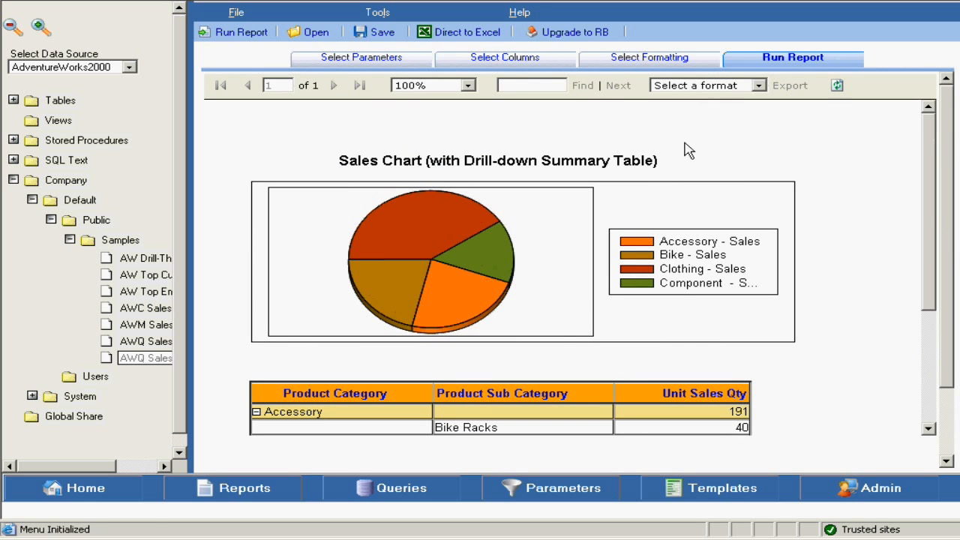
Open the report's formatting settings and view the available chart types, leaving the current one selected
{"action": "left_click", "coordinate": [632, 60]}
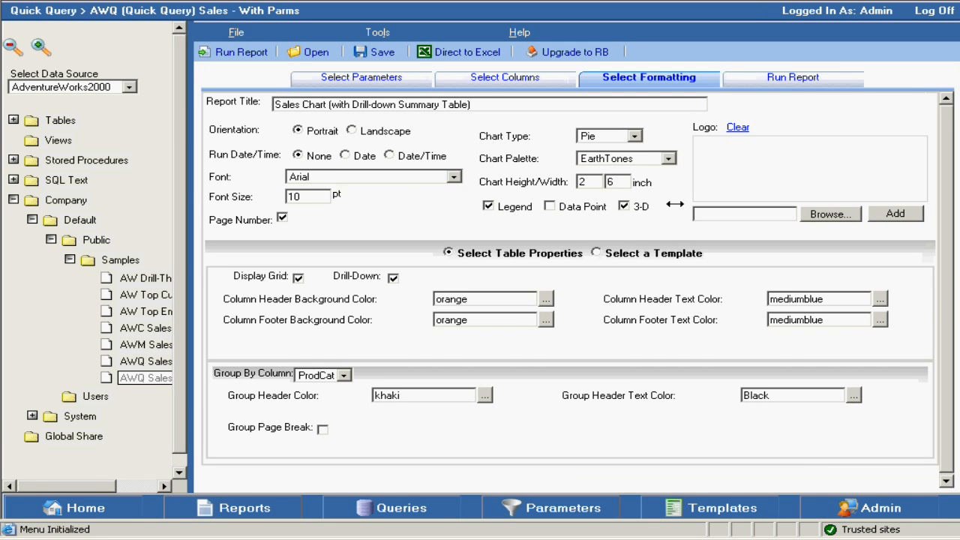
{"action": "left_click", "coordinate": [634, 136]}
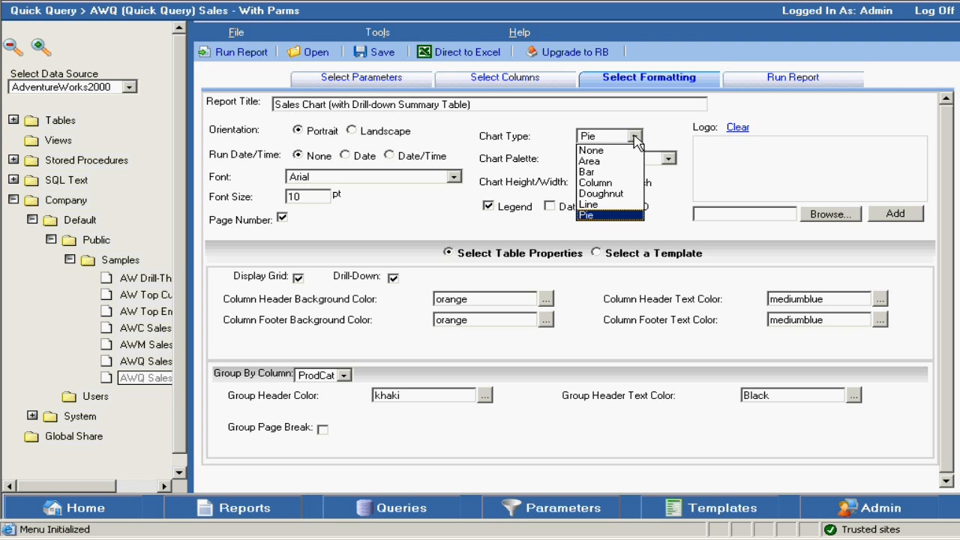
{"action": "left_click", "coordinate": [634, 138]}
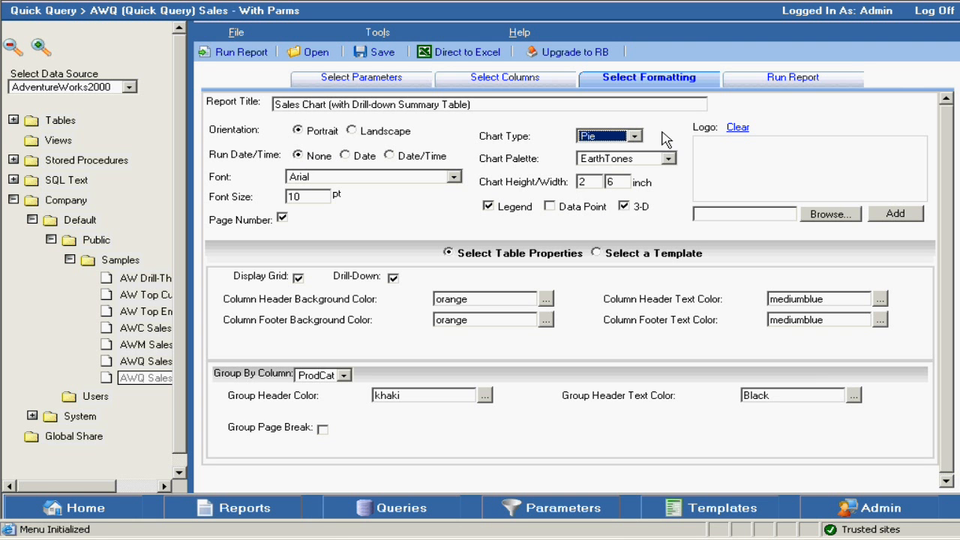
Send the report directly to Excel, expand the Accessory group in the workbook, and close it without saving
{"action": "left_click", "coordinate": [452, 51]}
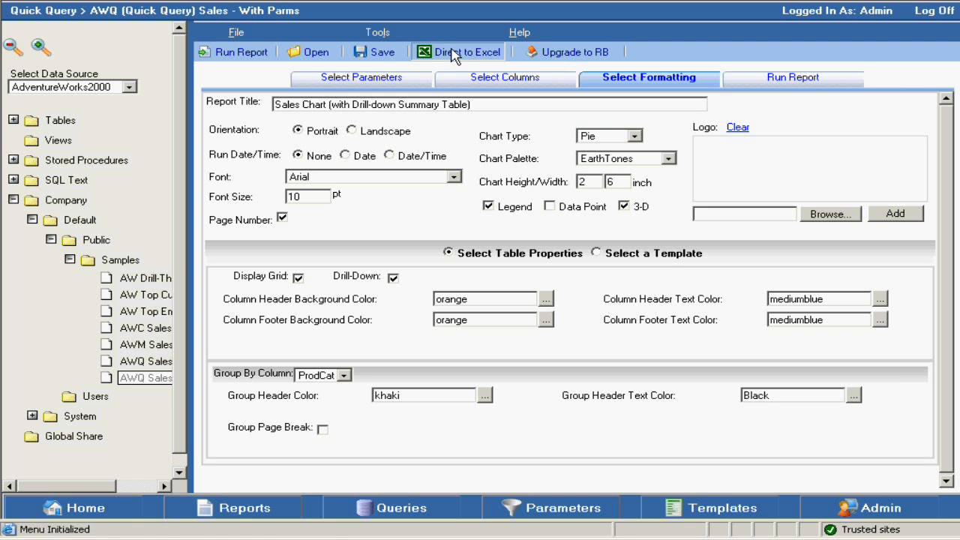
{"action": "left_click", "coordinate": [475, 254]}
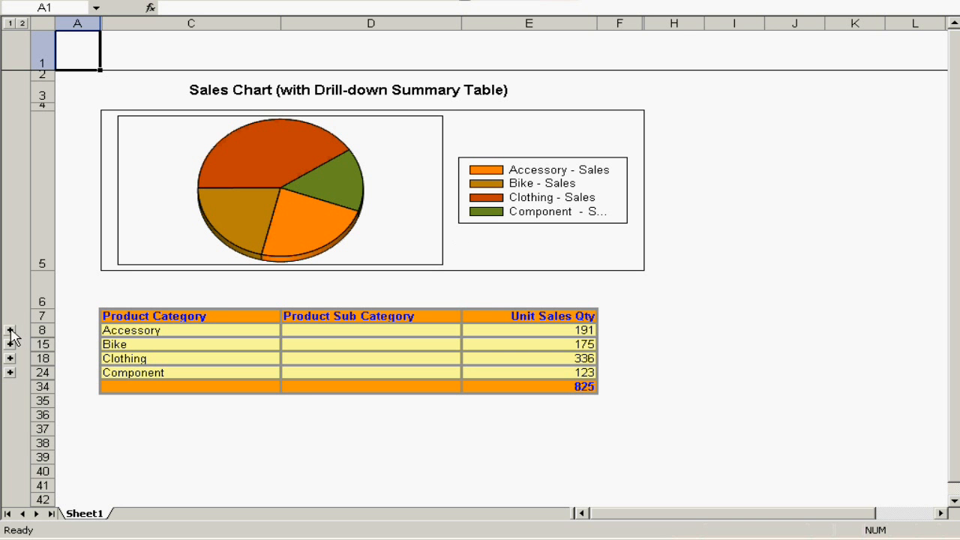
{"action": "left_click", "coordinate": [10, 330]}
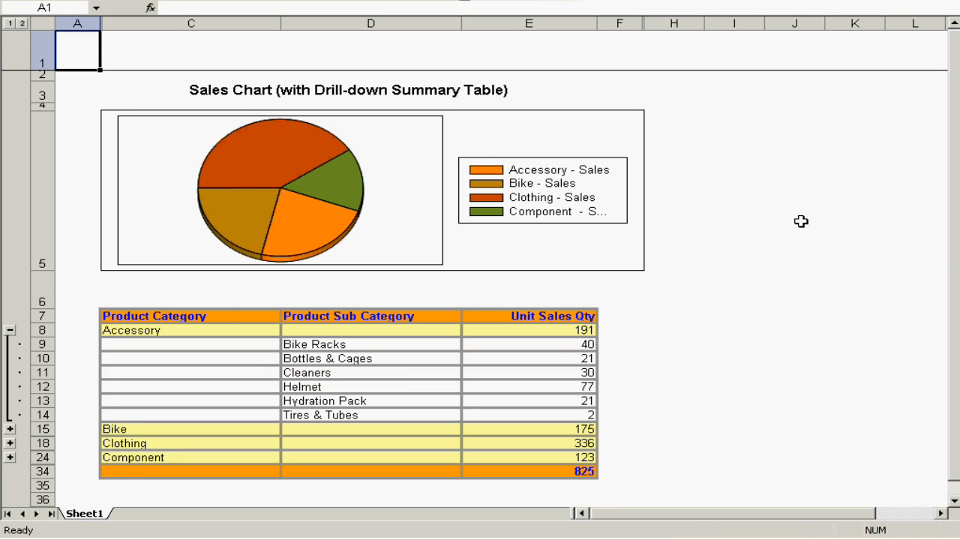
{"action": "key", "text": "alt+F4"}
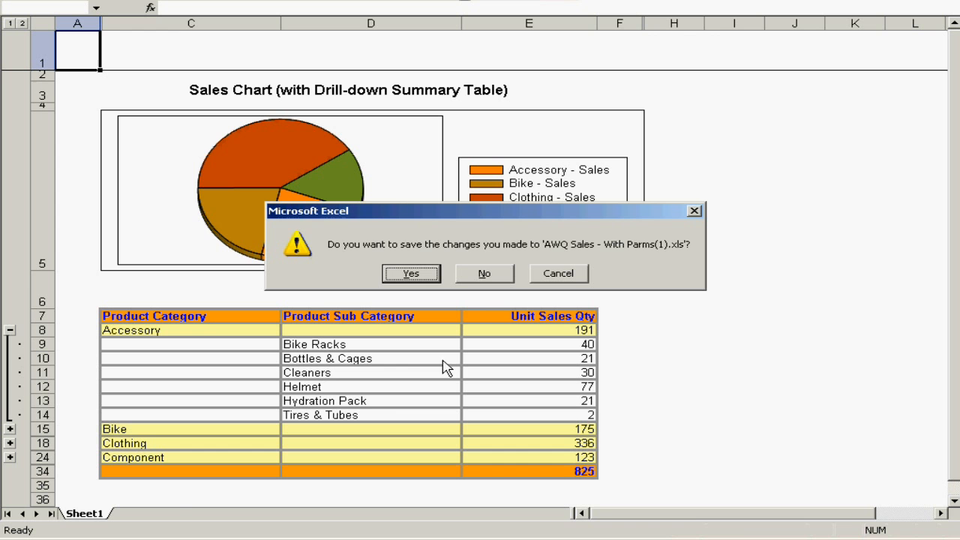
{"action": "left_click", "coordinate": [482, 275]}
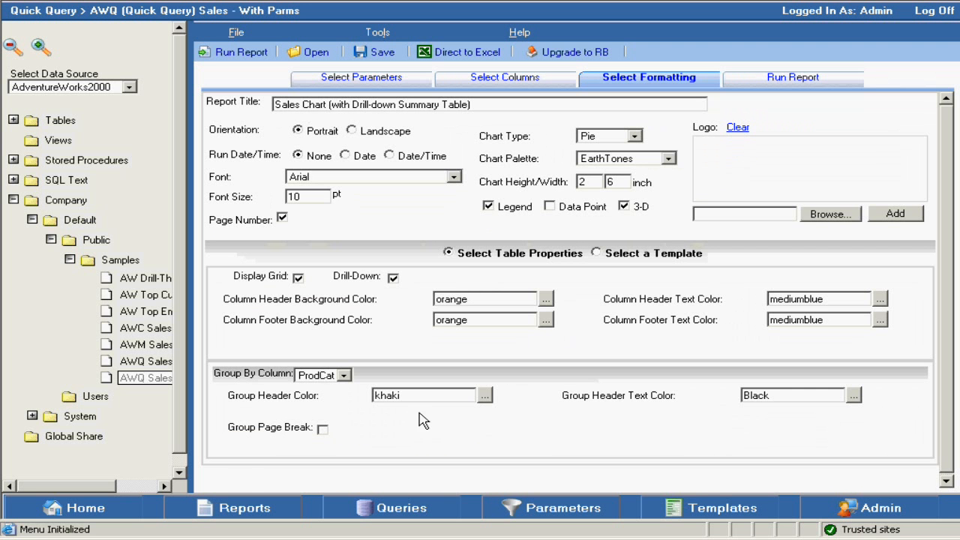